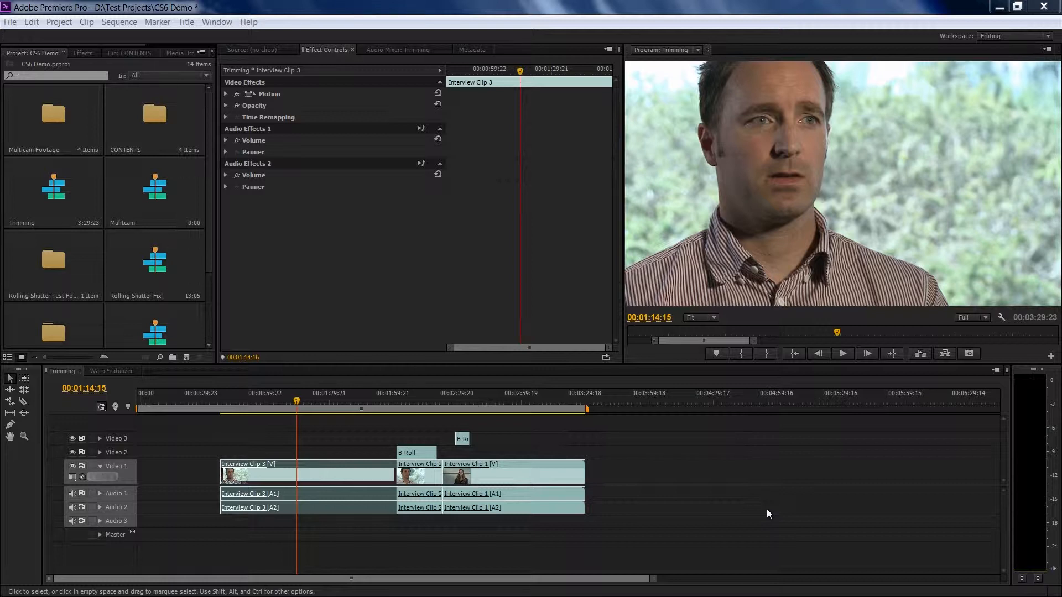
# Apply the Fast Color Corrector from the Color Correction video effects to Interview Clip 3 on Video 1
pyautogui.click(89, 54)
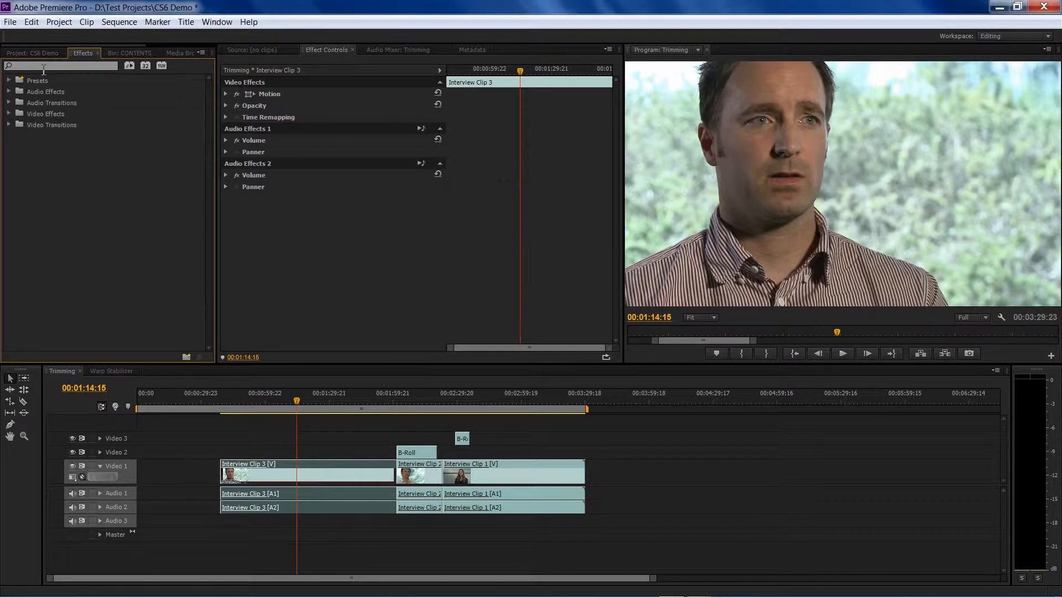
pyautogui.click(9, 114)
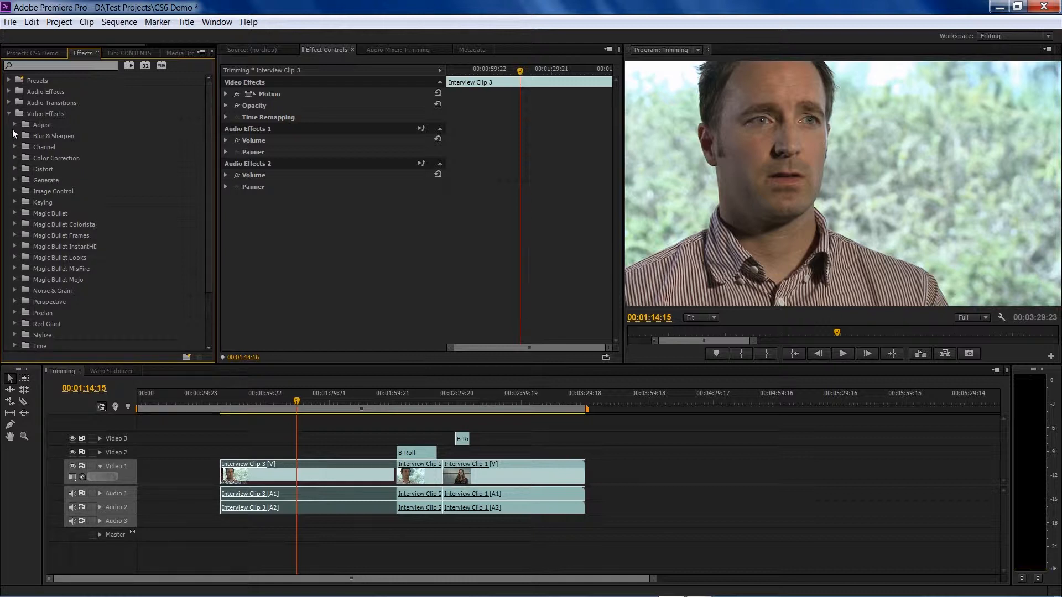
pyautogui.click(15, 159)
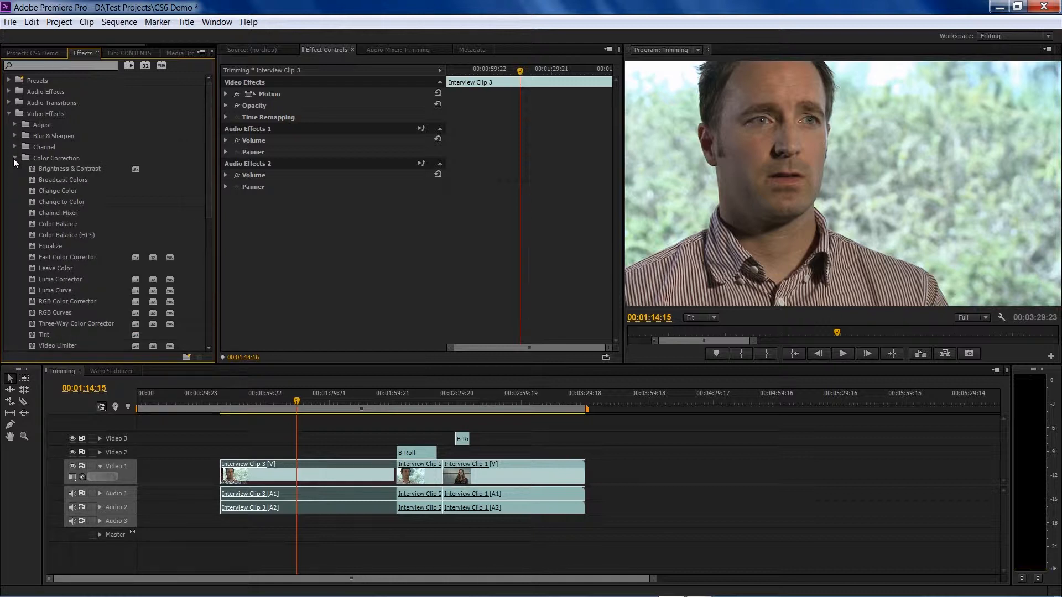
pyautogui.click(32, 258)
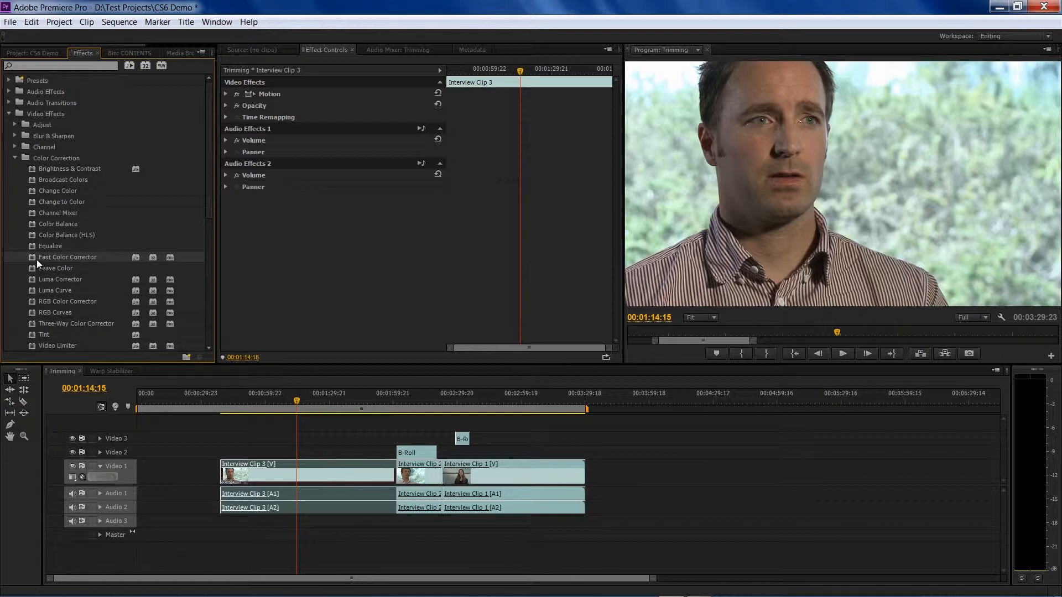
pyautogui.moveTo(31, 257); pyautogui.dragTo(275, 469)
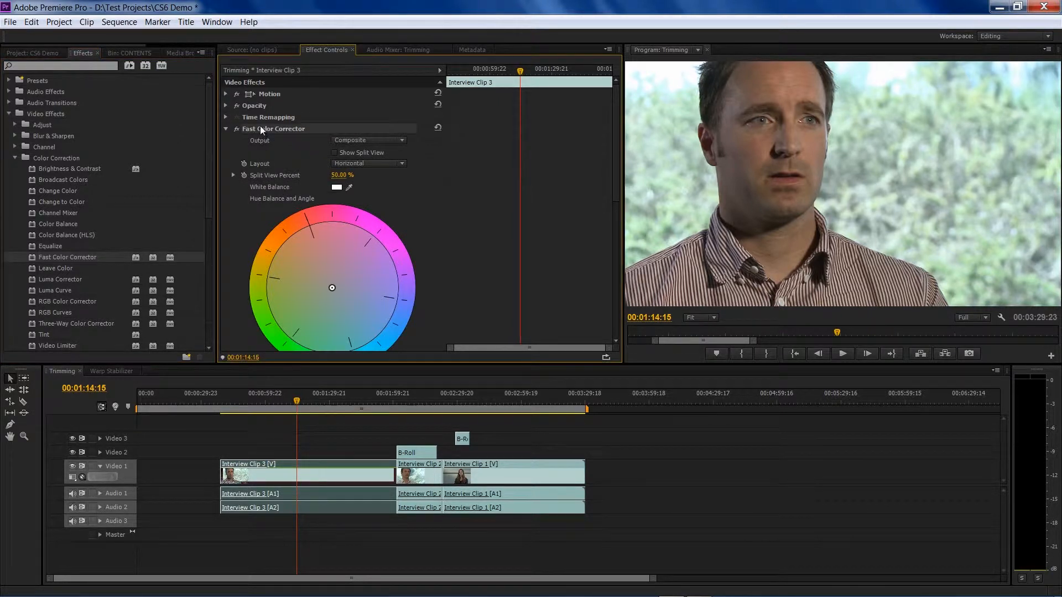
# Remove the Fast Color Corrector from Interview Clip 3 and reapply it directly from the effects list with the clip selected
pyautogui.press('Delete')
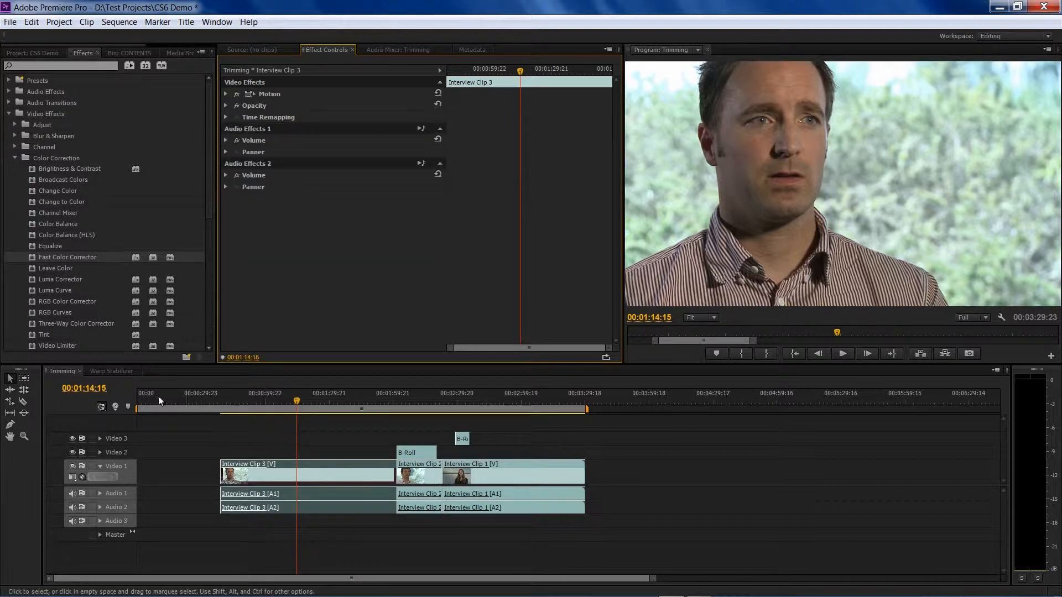
pyautogui.click(259, 467)
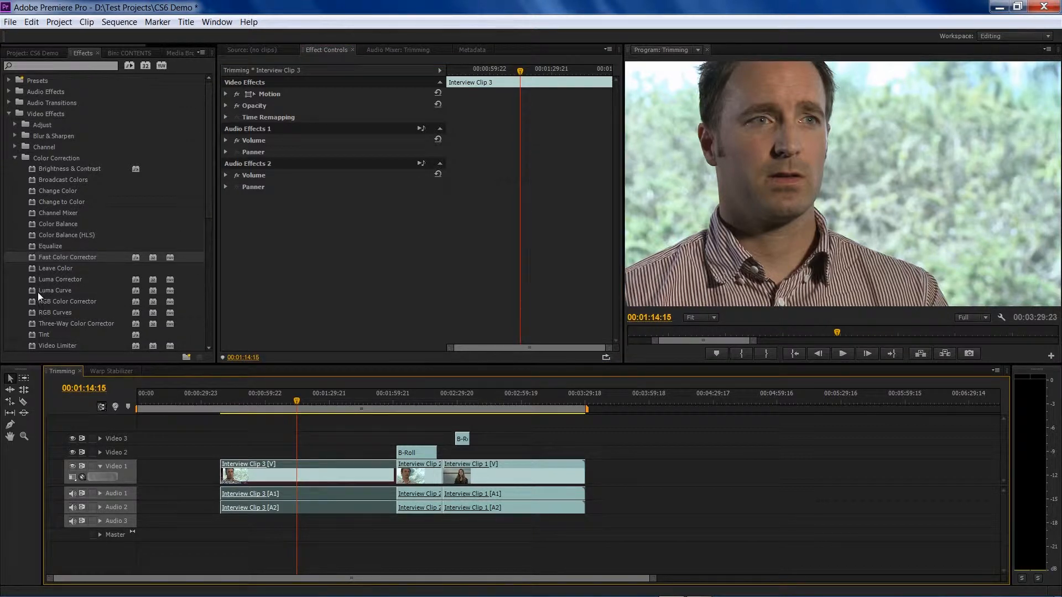
pyautogui.doubleClick(32, 256)
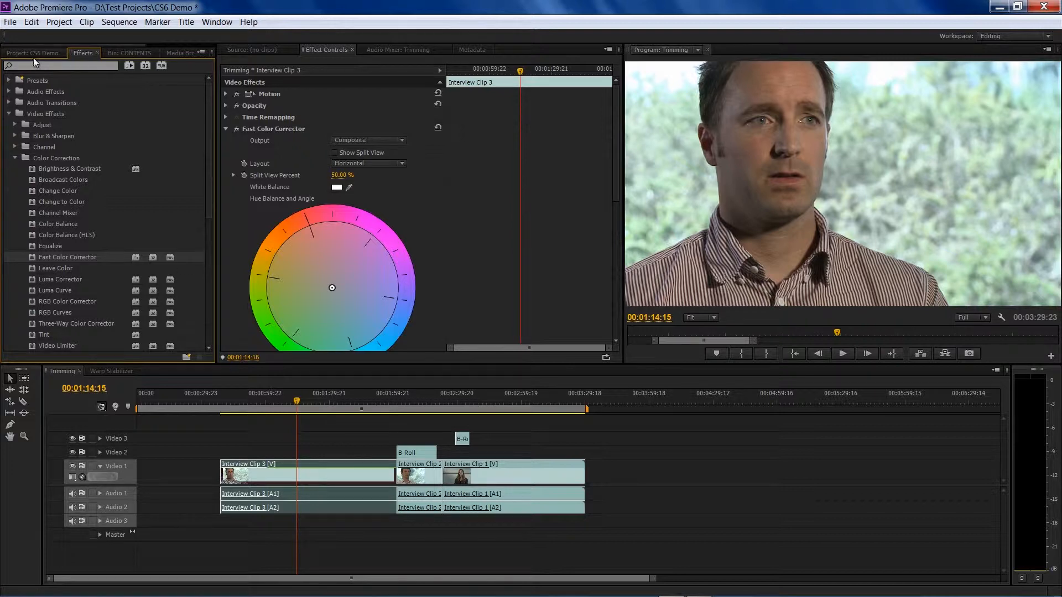
# Reveal the source of the timeline's Interview Clip 3 in the project
pyautogui.hotkey('shift', '1')
pyautogui.rightClick(328, 469)
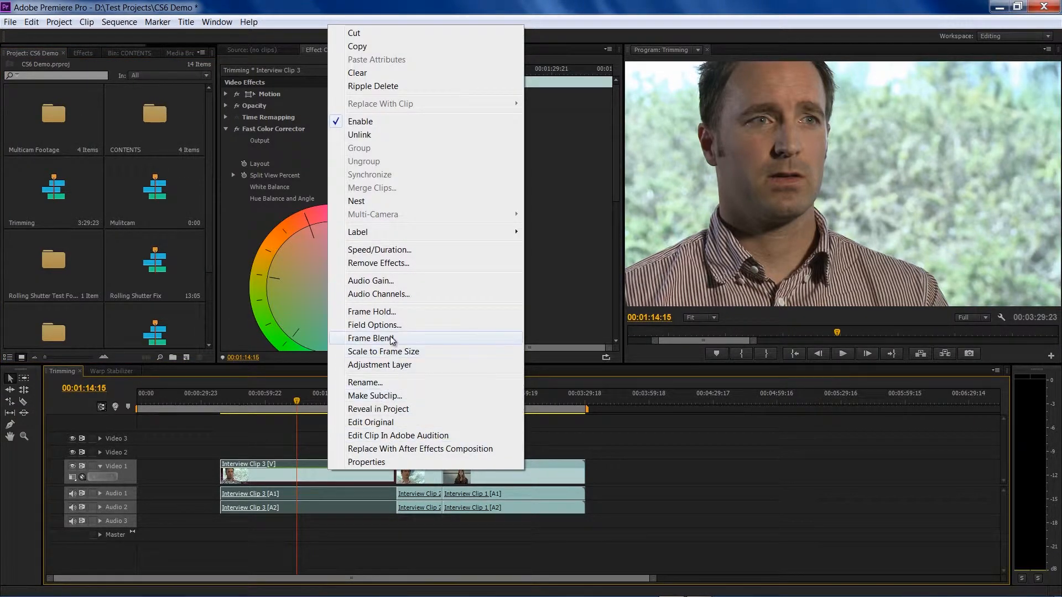
pyautogui.click(386, 411)
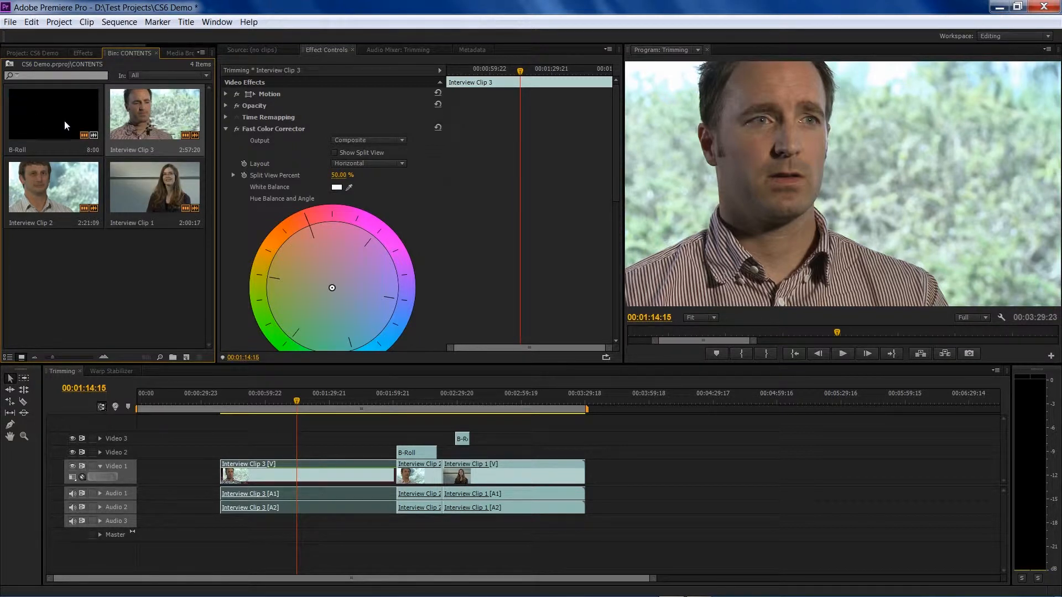
# Jump the playhead from the bin clips to their sequence uses: B-Roll at 00;02;01;22, Interview Clip 2 at 00;02;01;22, and Interview Clip 1
pyautogui.moveTo(85, 138)
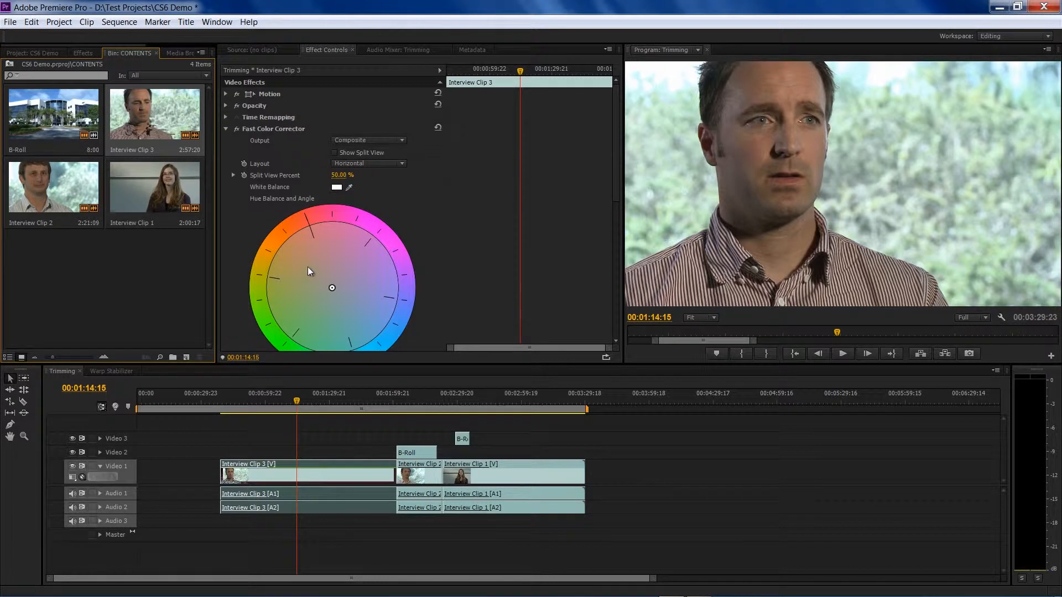
pyautogui.click(85, 135)
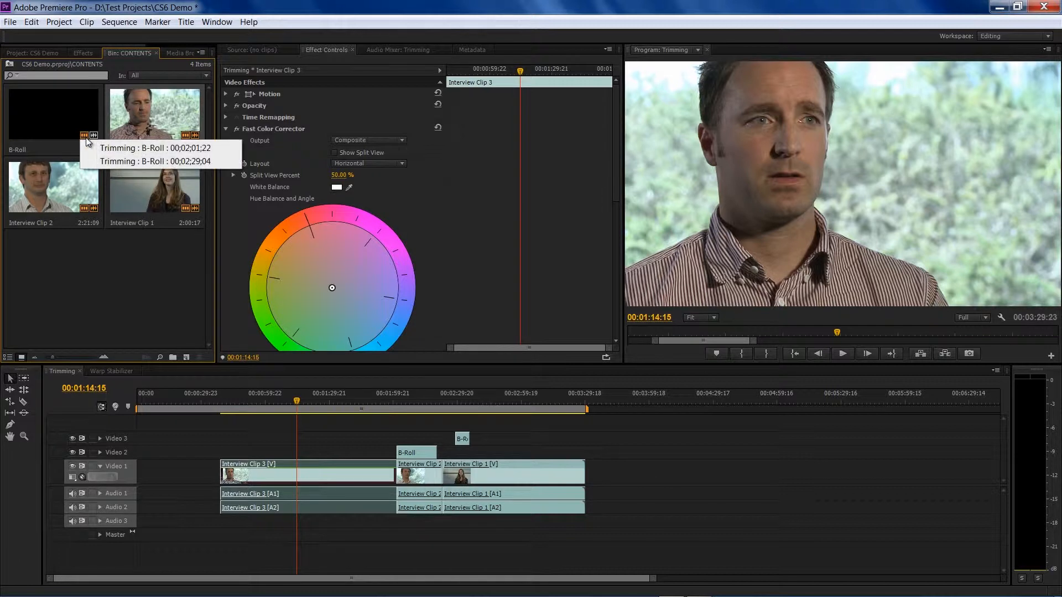
pyautogui.click(129, 149)
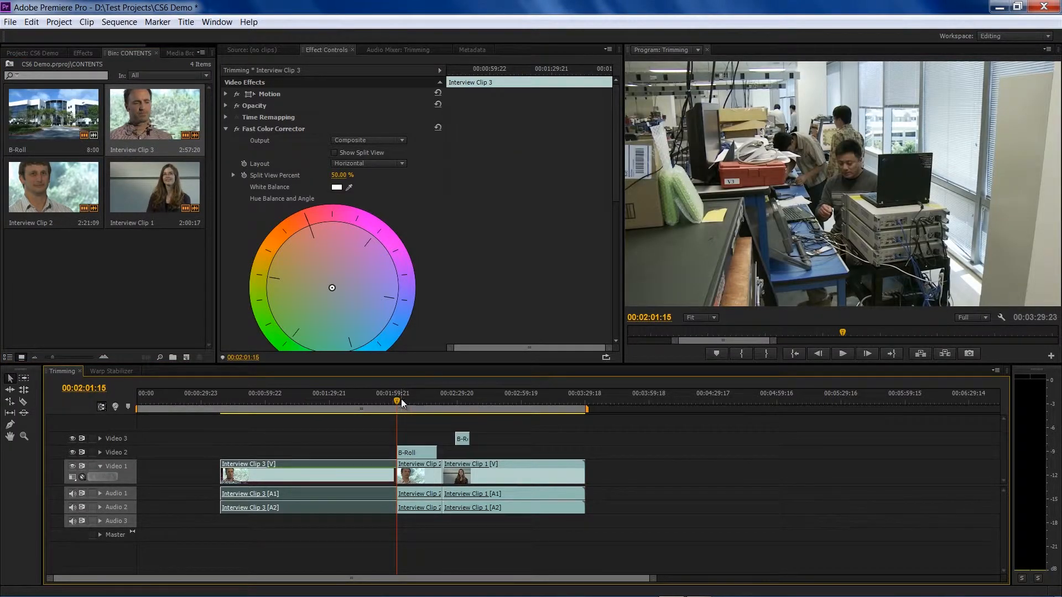
pyautogui.click(84, 213)
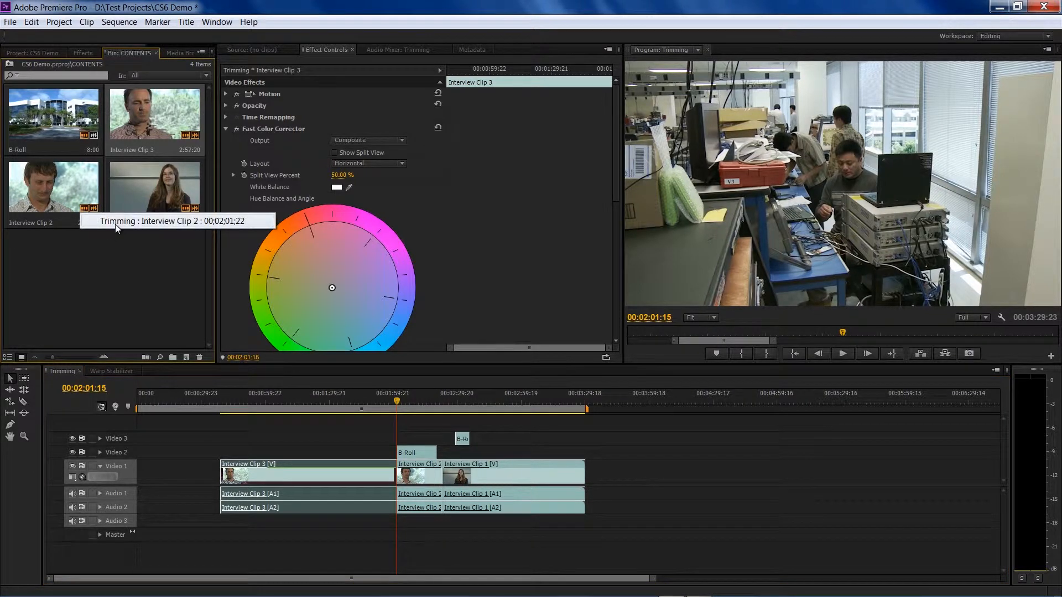
pyautogui.click(115, 224)
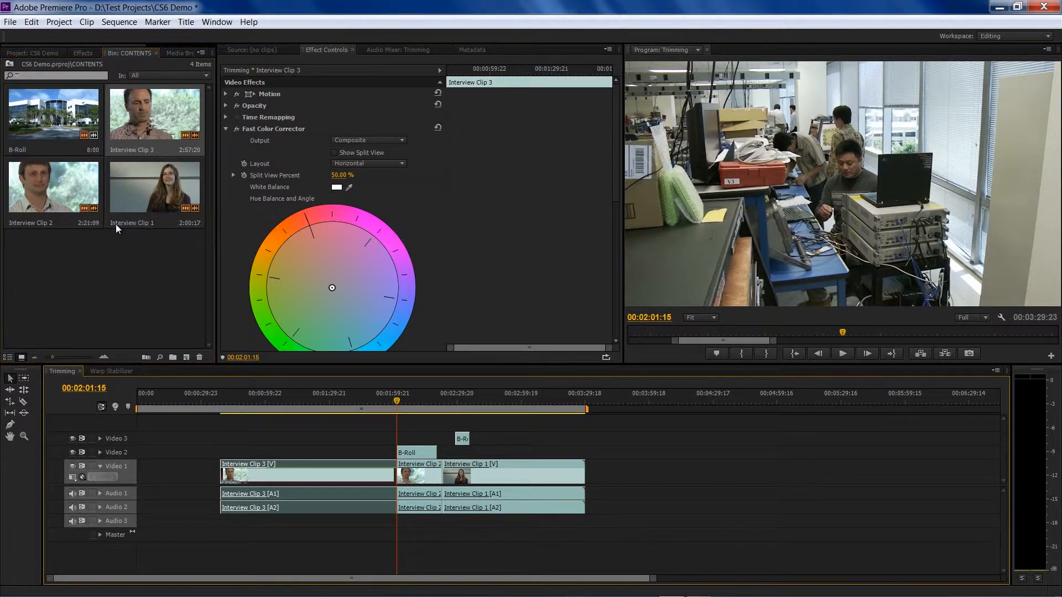
pyautogui.click(185, 212)
pyautogui.click(196, 222)
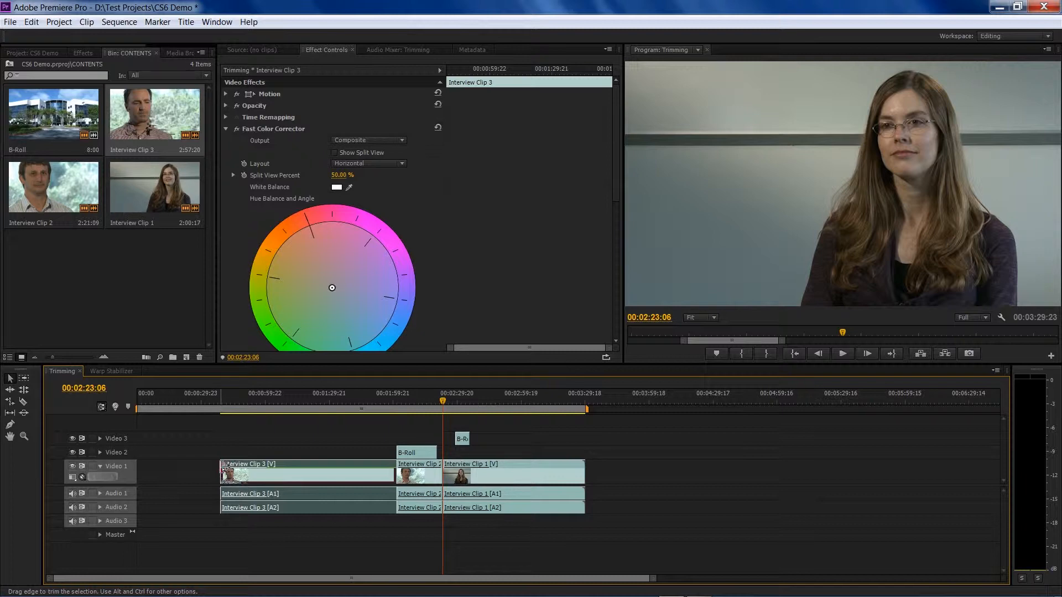
# Extend the start of Interview Clip 3 back to the beginning of the sequence
pyautogui.moveTo(225, 469); pyautogui.dragTo(139, 469)
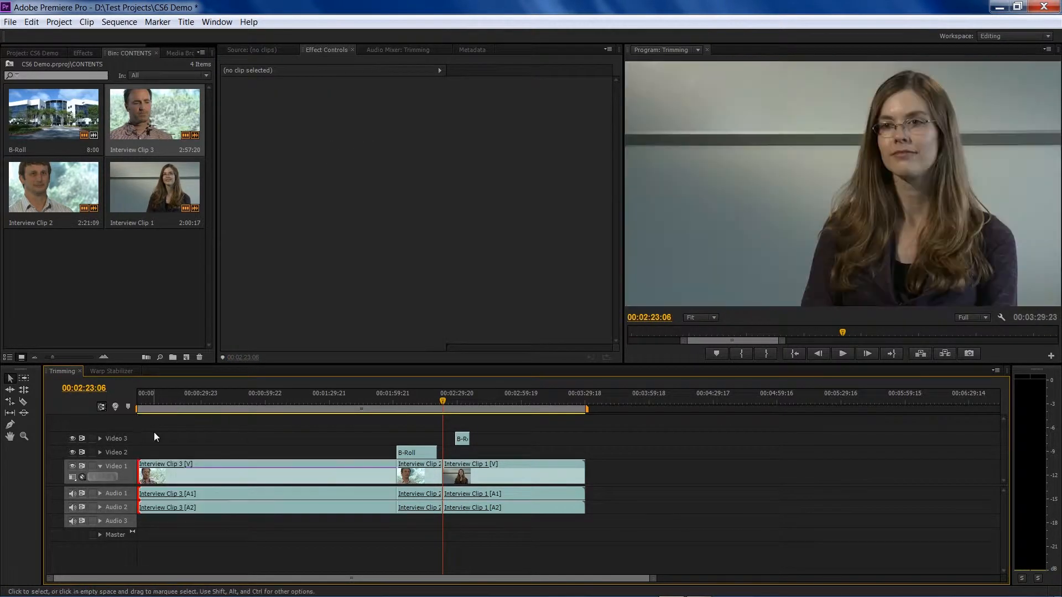
# Examine the shortcuts assigned to Trim In Point to Playhead and Trim Out Point to Playhead
pyautogui.click(32, 22)
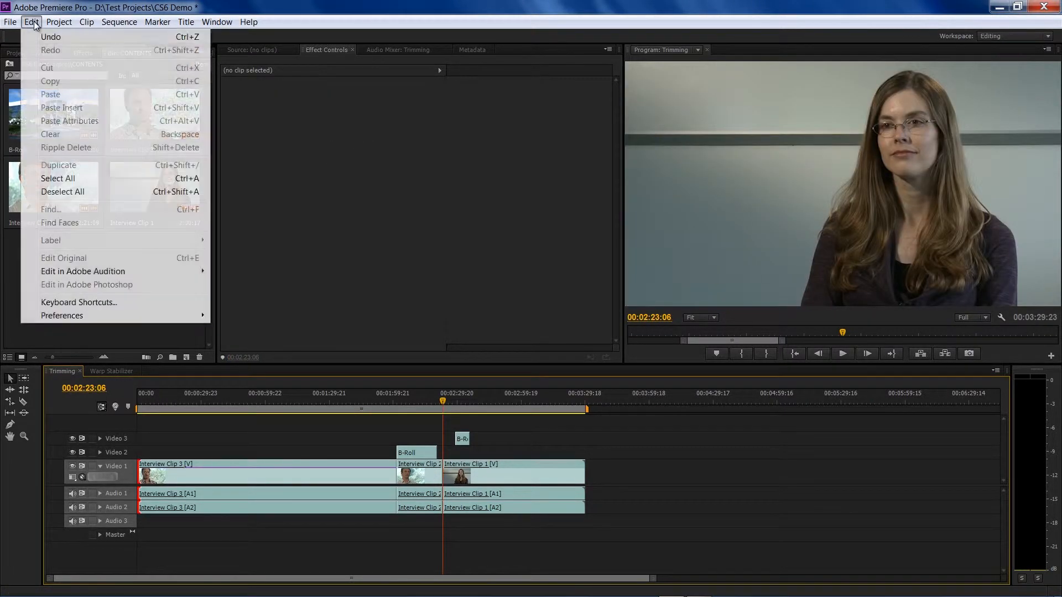
pyautogui.click(77, 300)
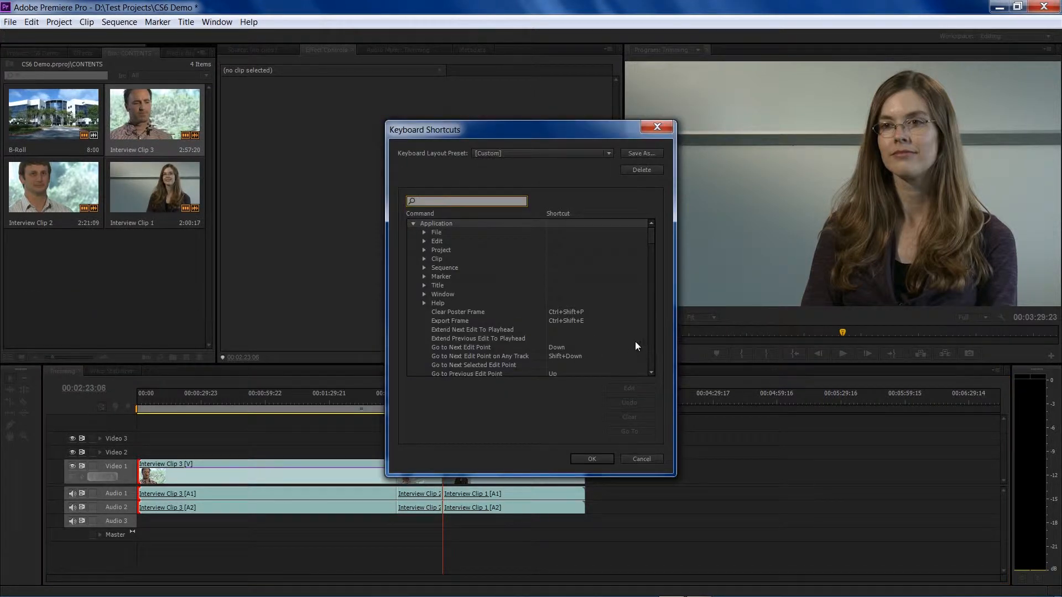
pyautogui.moveTo(652, 240); pyautogui.dragTo(653, 332)
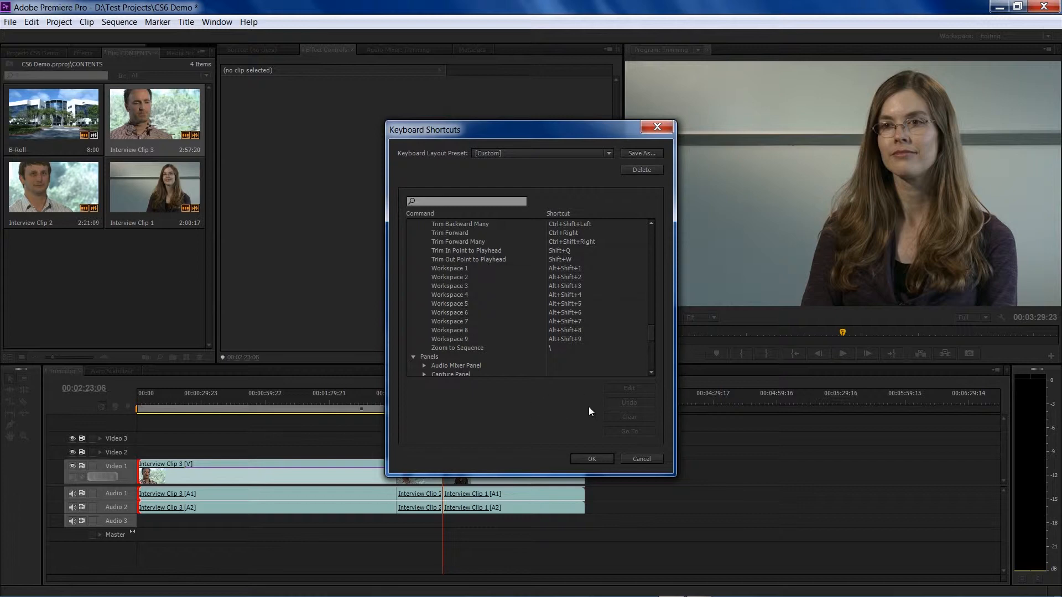
pyautogui.click(590, 458)
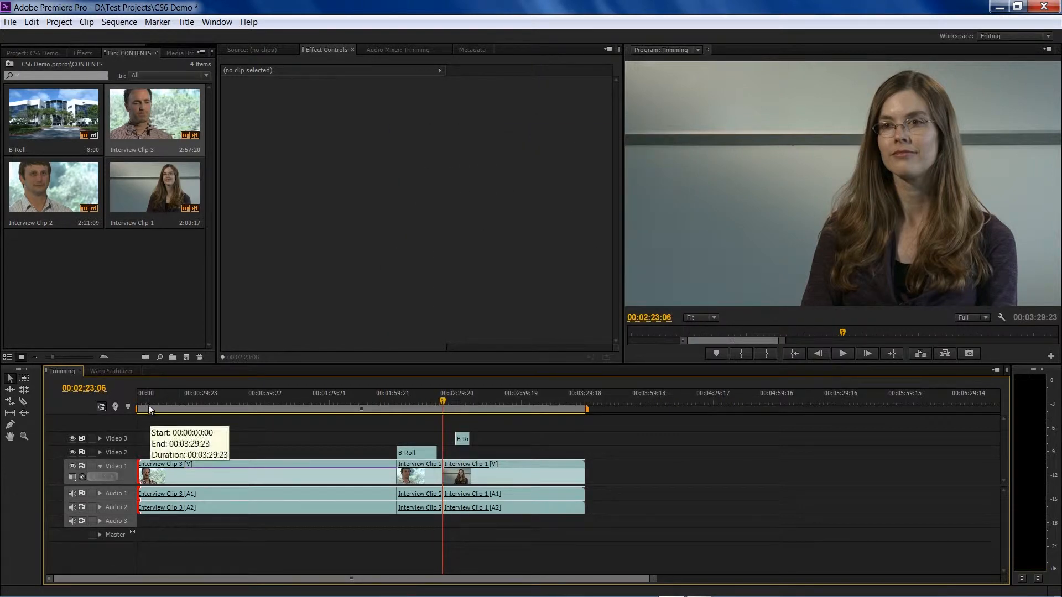
# Play the sequence from the beginning and trim the in point of Interview Clip 3 to the playhead at about 00:00:08:08
pyautogui.click(136, 403)
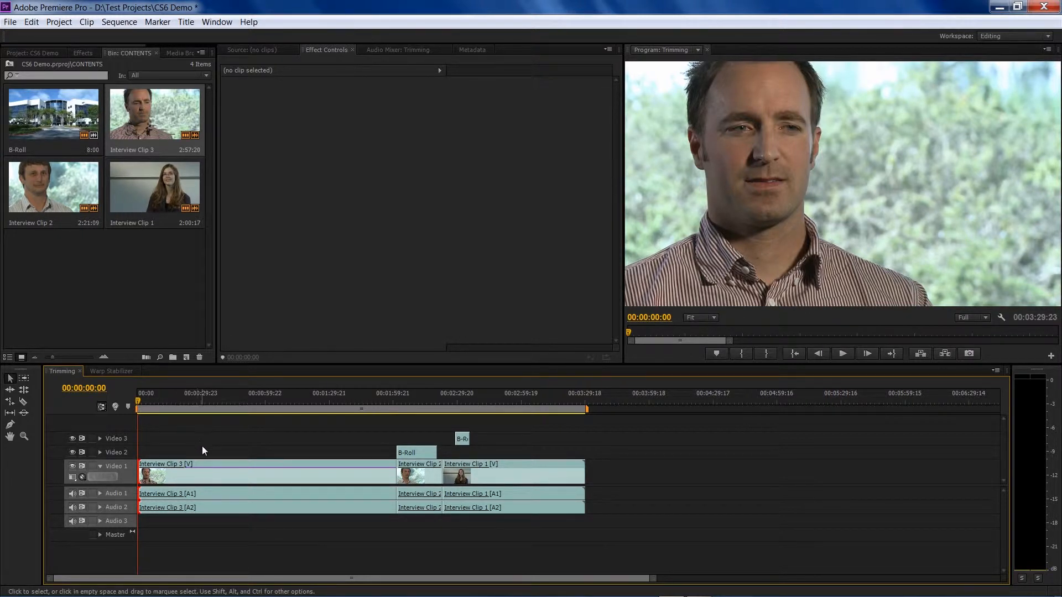
pyautogui.press('space')
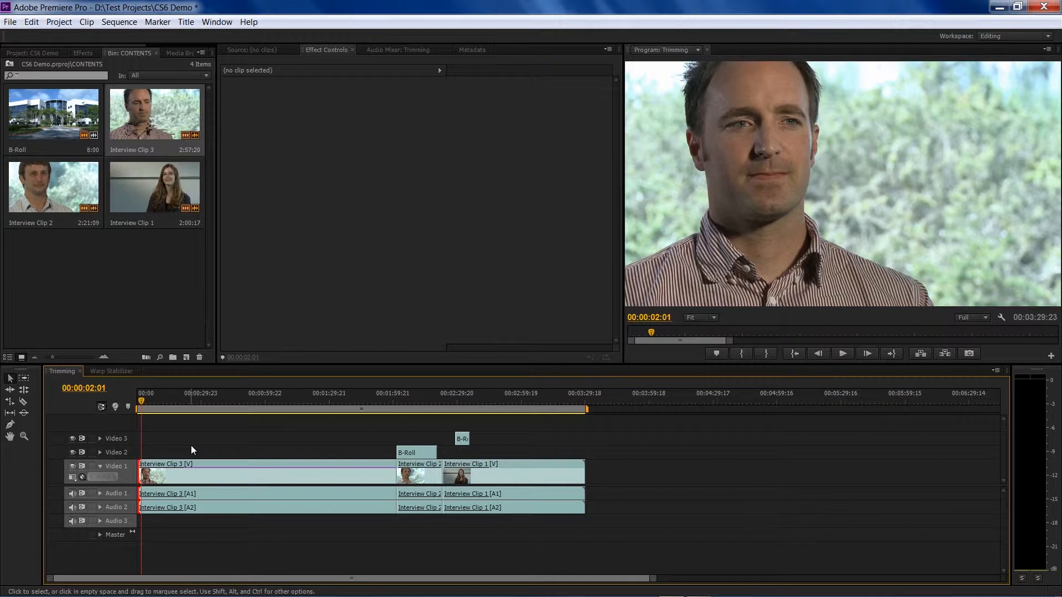
pyautogui.press('space')
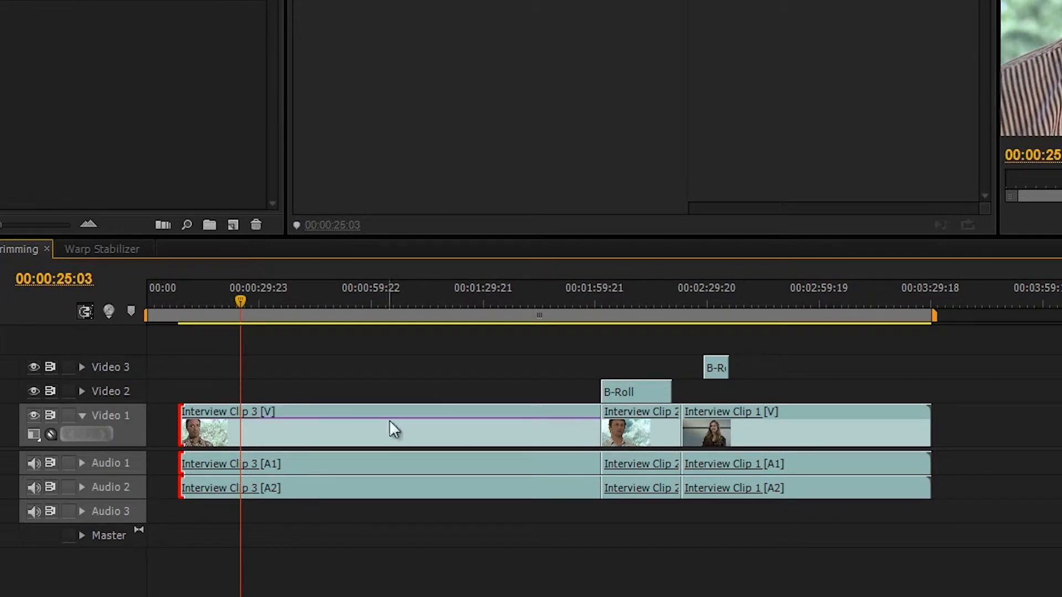
# Try trimming the out point of Interview Clip 3 to the playhead at 00:00:25:03, and undo the trim
pyautogui.click(460, 416)
pyautogui.press('Delete')
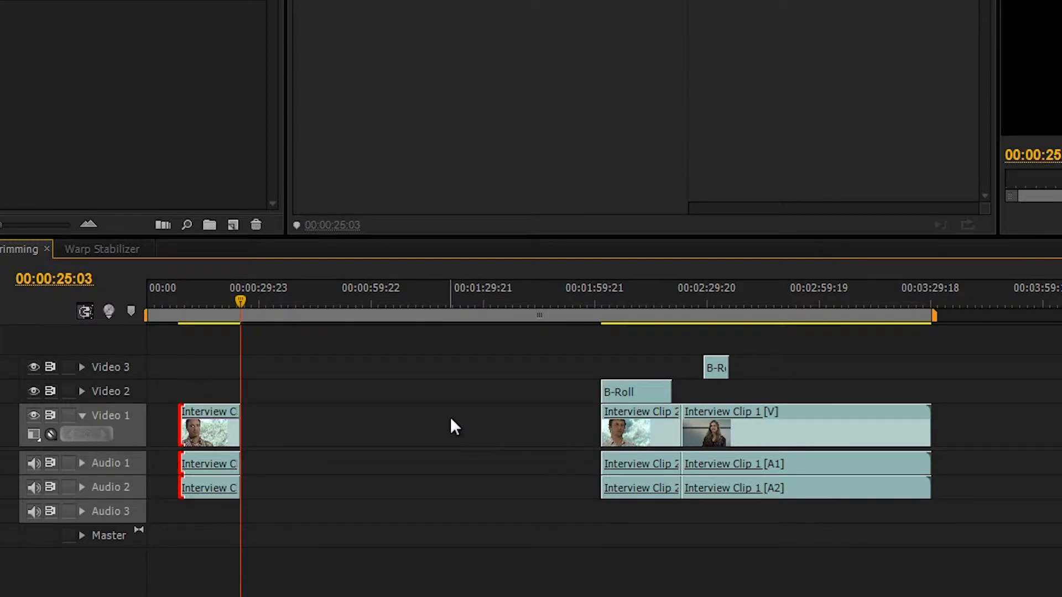
pyautogui.hotkey('ctrl', 'z')
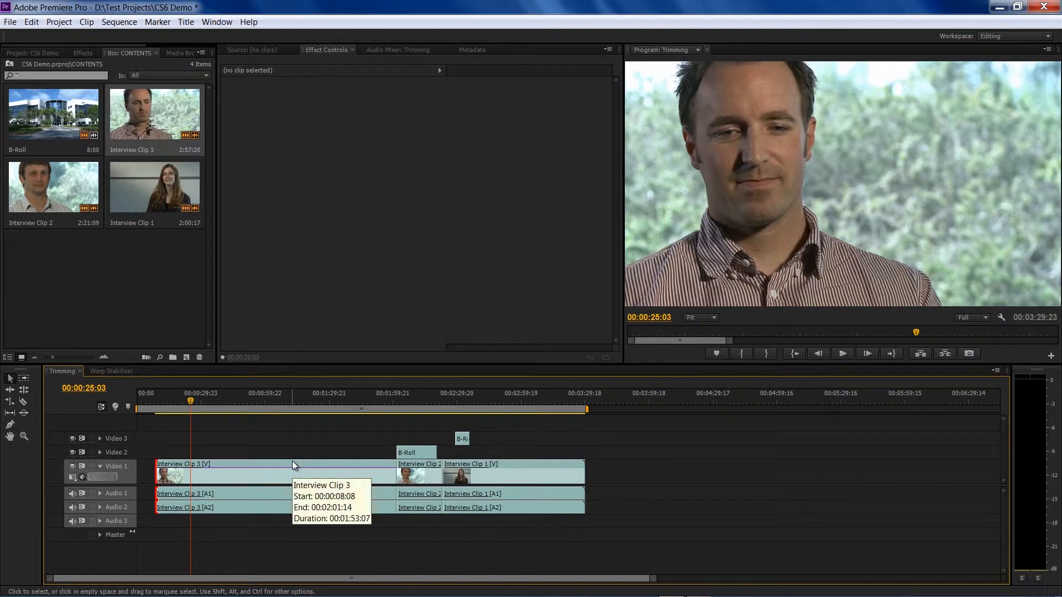
# Examine the shortcuts assigned to Ripple Trim Next Edit and Ripple Trim Previous Edit To Playhead
pyautogui.click(32, 22)
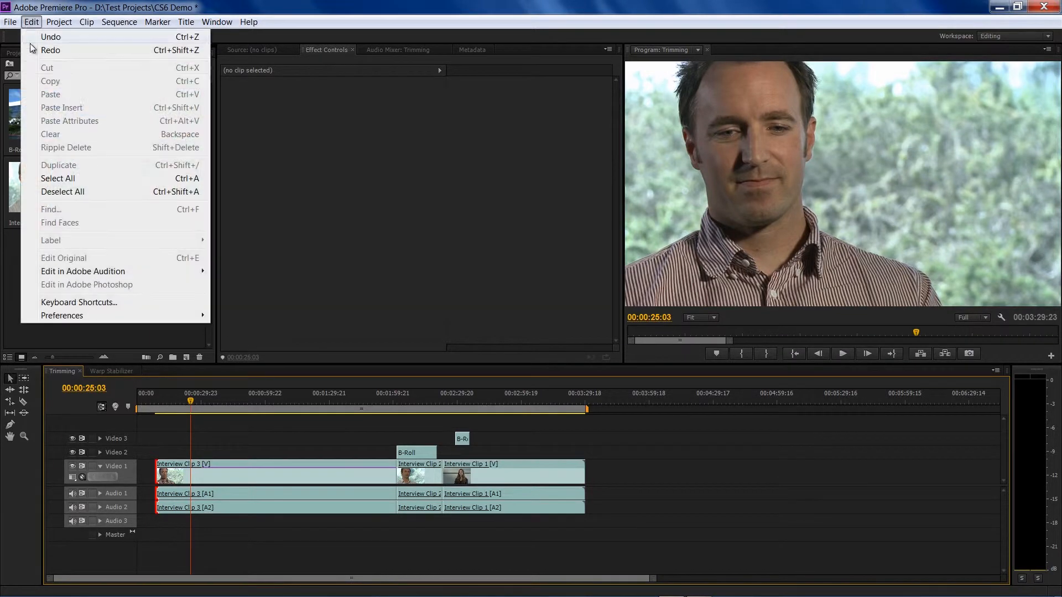
pyautogui.click(86, 303)
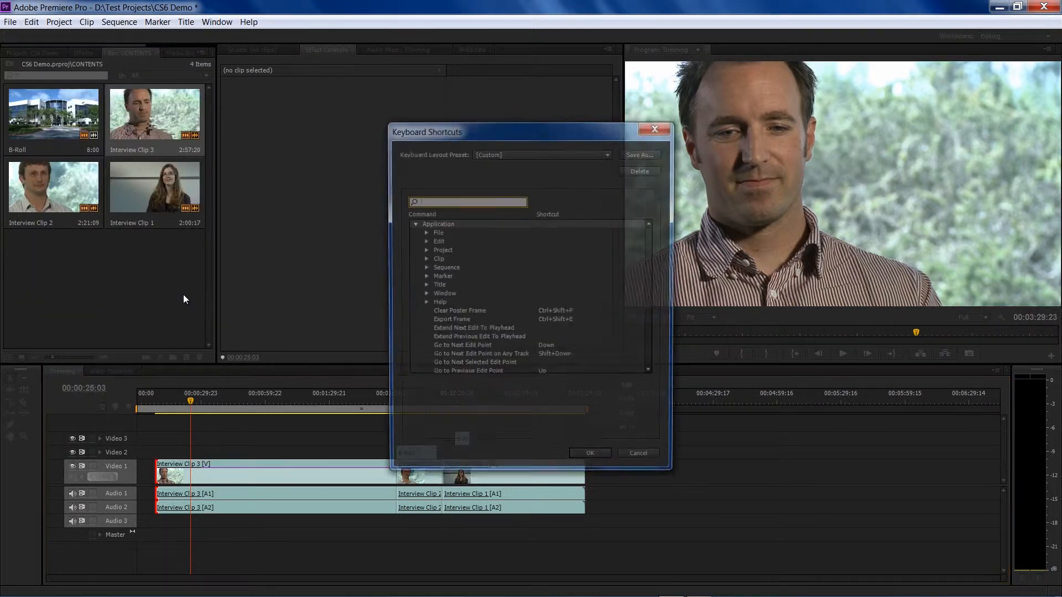
pyautogui.moveTo(651, 235); pyautogui.dragTo(647, 260)
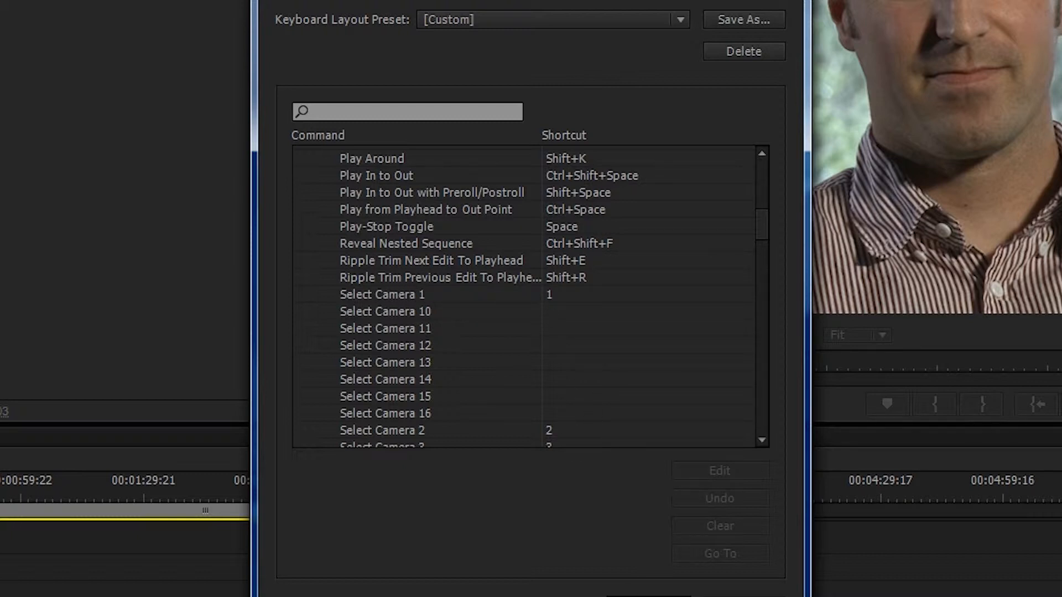
pyautogui.click(591, 458)
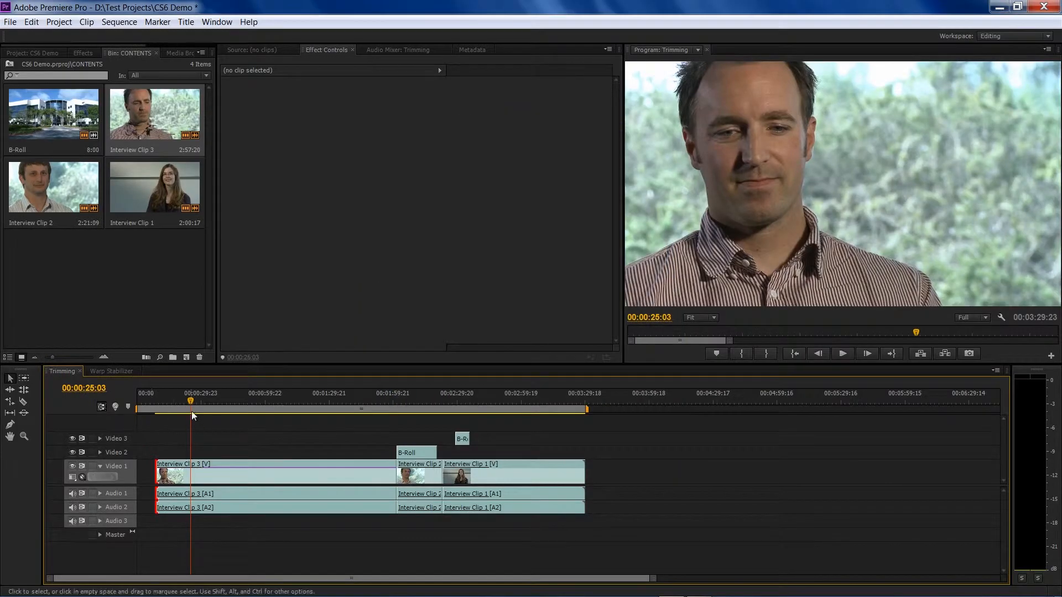
# Try ripple trimming the start of Interview Clip 3 to the playhead at 00:00:20:00, and undo the trim
pyautogui.moveTo(192, 402); pyautogui.dragTo(178, 403)
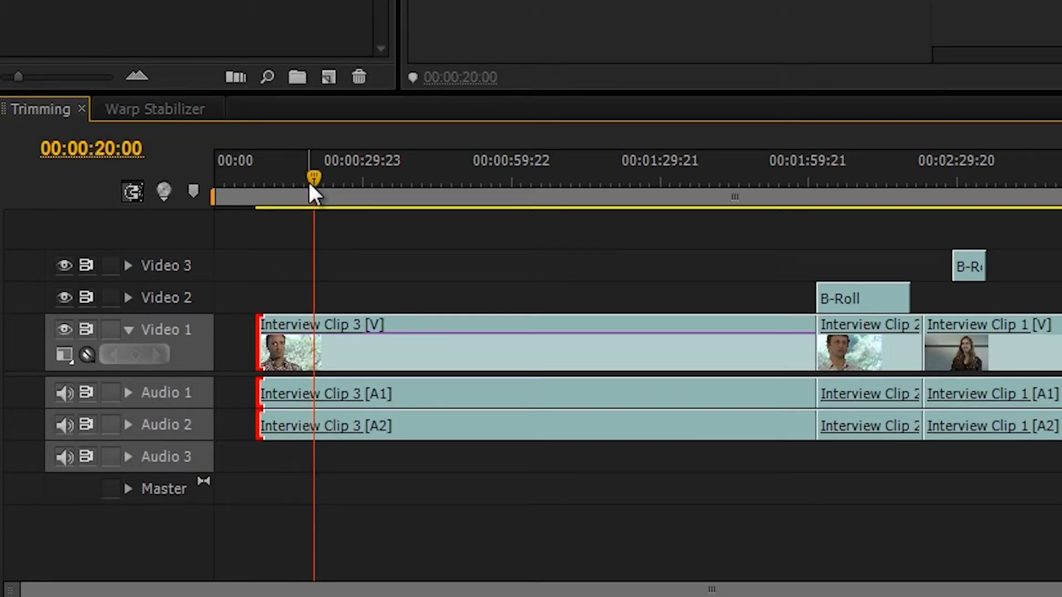
pyautogui.press('q')
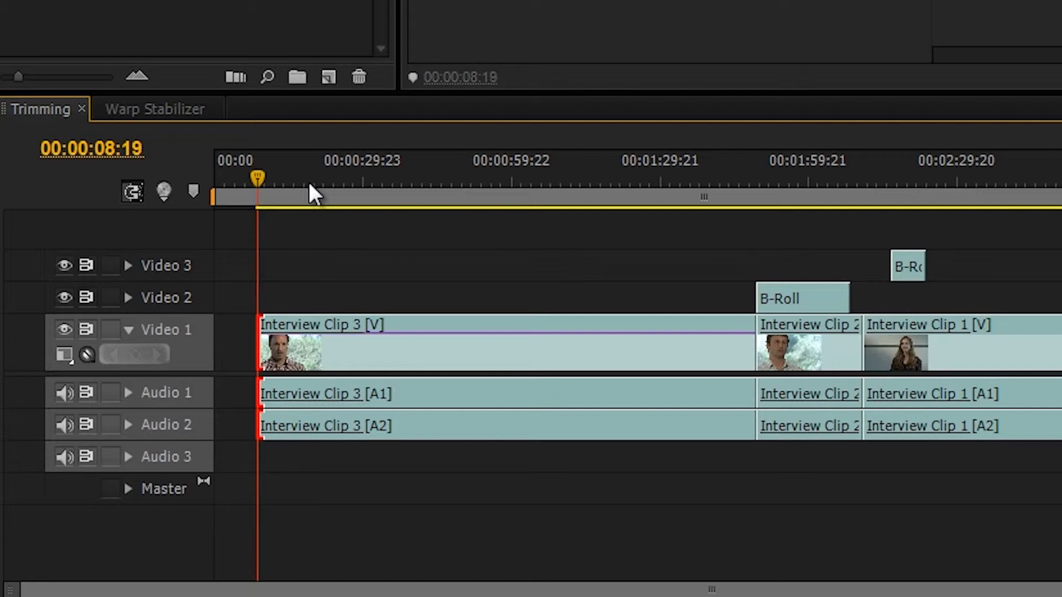
pyautogui.hotkey('ctrl', 'z')
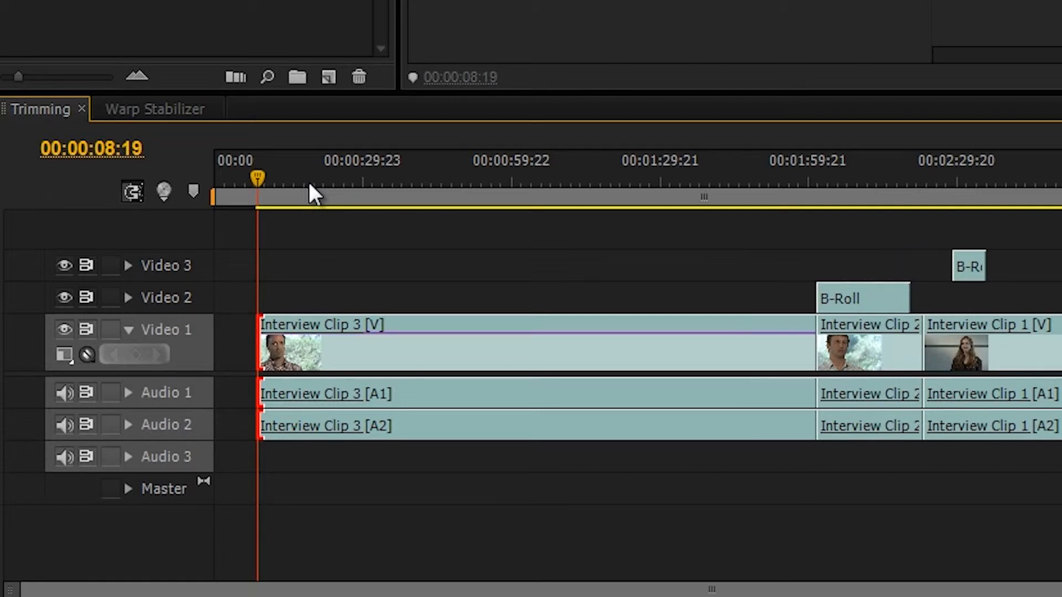
# Play a few seconds of Interview Clip 3 and ripple trim its end to the playhead, closing the gap to the following clips
pyautogui.press('space')
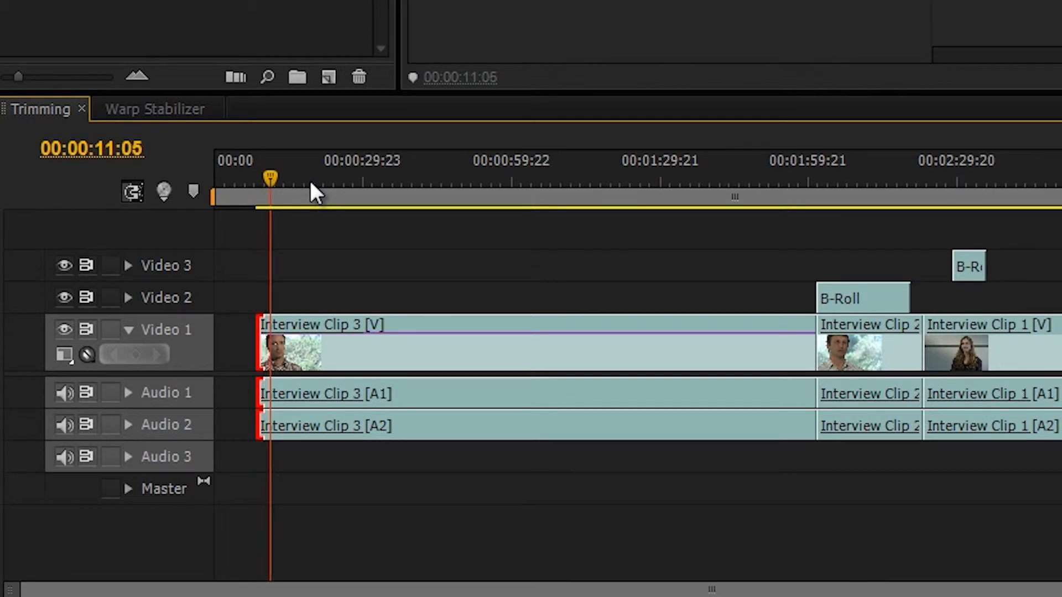
pyautogui.press('w')
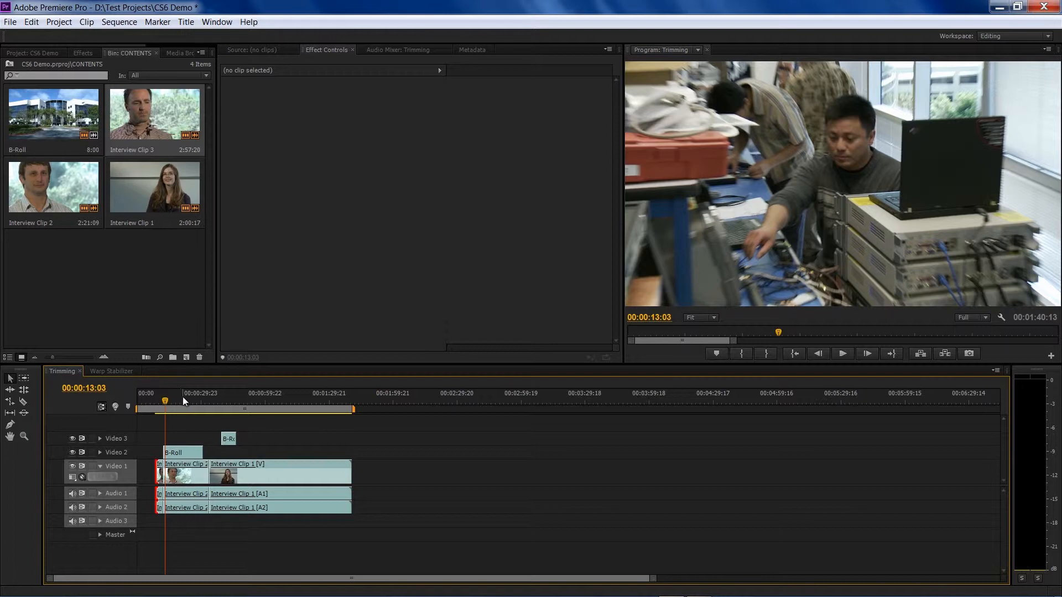
# Undo the ripple trim of Interview Clip 3's end and ripple trim its start instead, closing the gap
pyautogui.hotkey('ctrl', 'z')
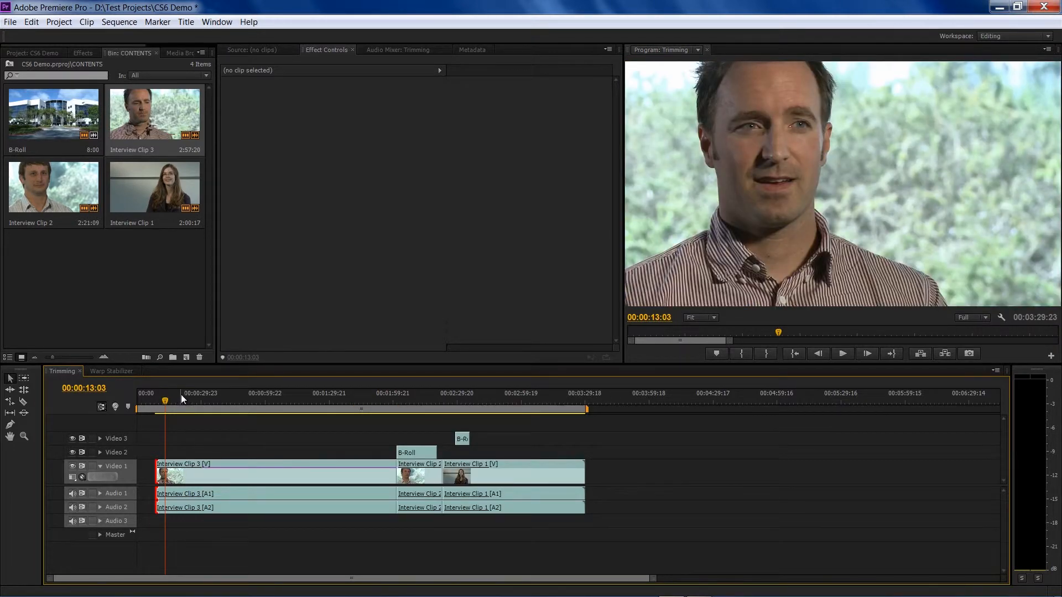
pyautogui.hotkey('ctrl', 'shift', 'z')
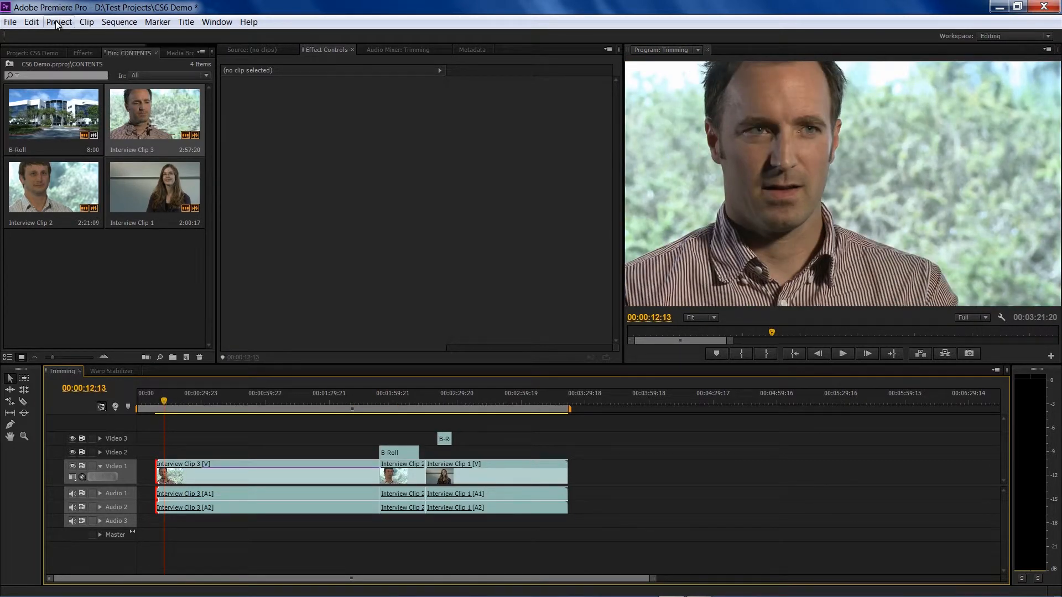
# Review the Ripple Trim To Playhead commands and the entries further down in the keyboard shortcuts list
pyautogui.click(56, 21)
pyautogui.moveTo(31, 22)
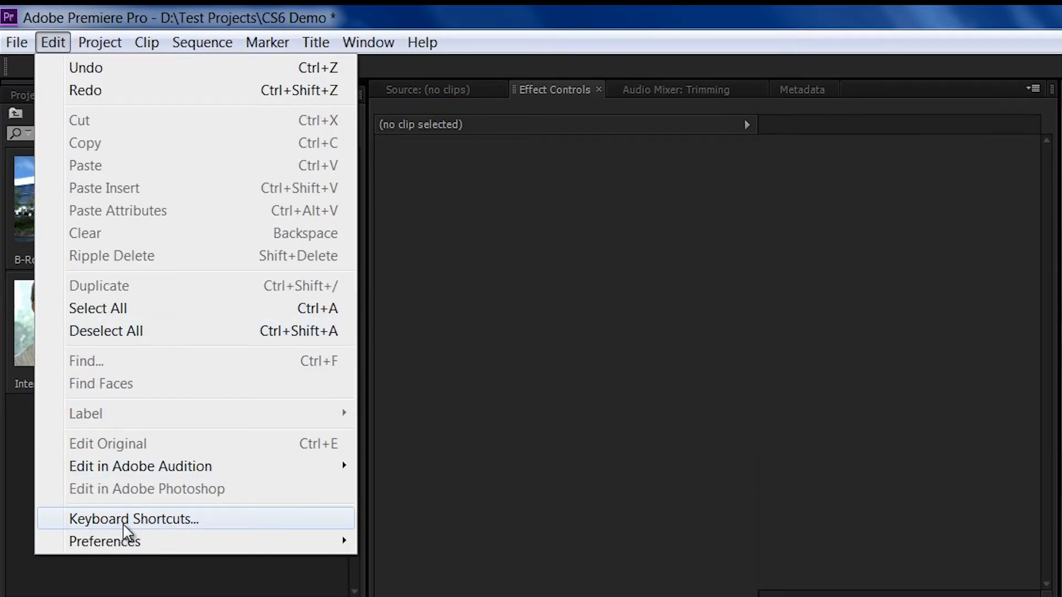
pyautogui.click(126, 523)
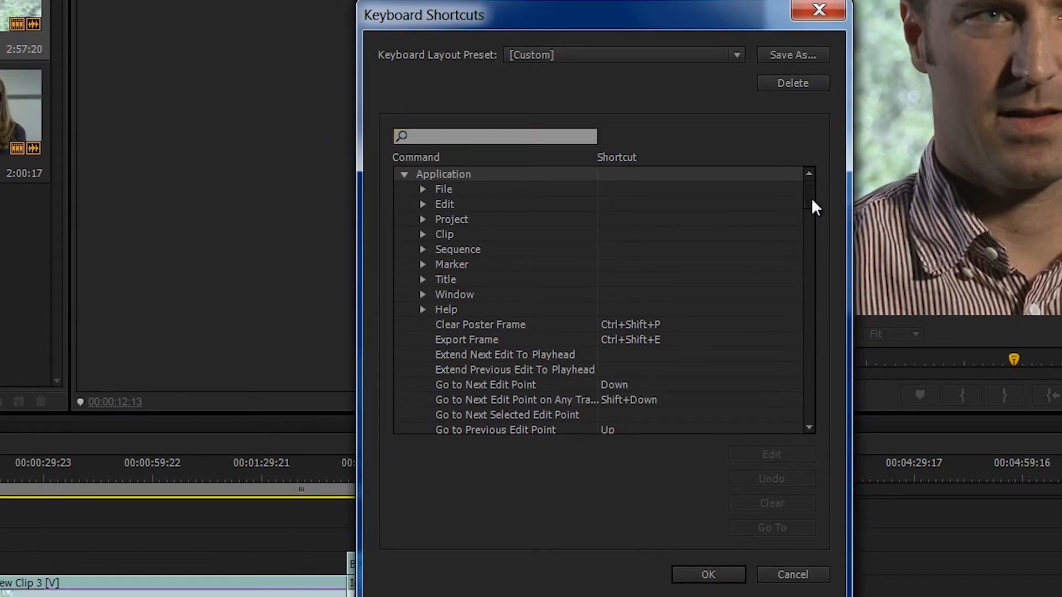
pyautogui.moveTo(812, 201); pyautogui.dragTo(811, 291)
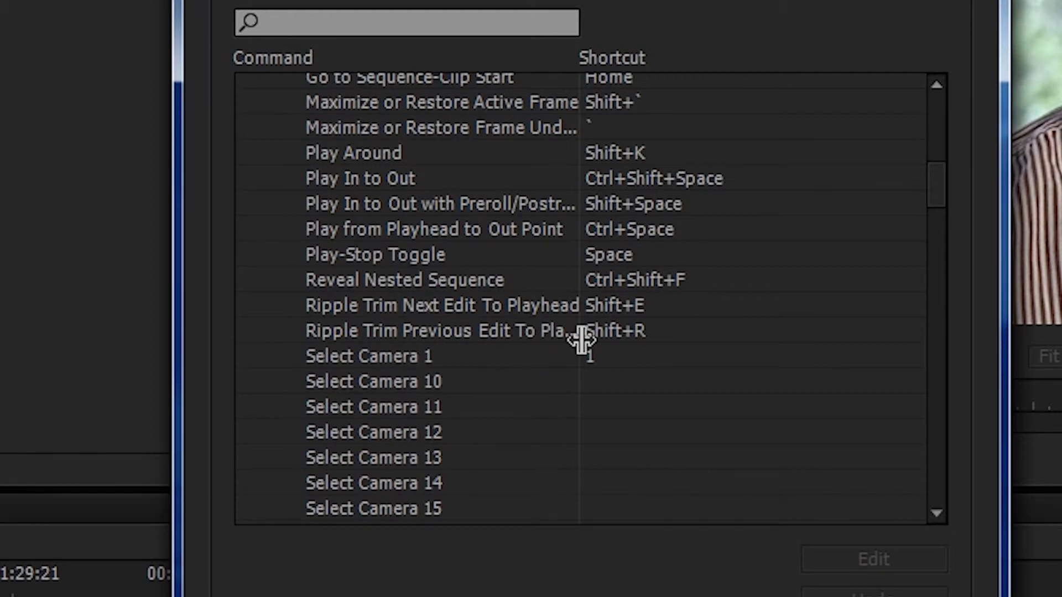
pyautogui.moveTo(937, 179); pyautogui.dragTo(939, 407)
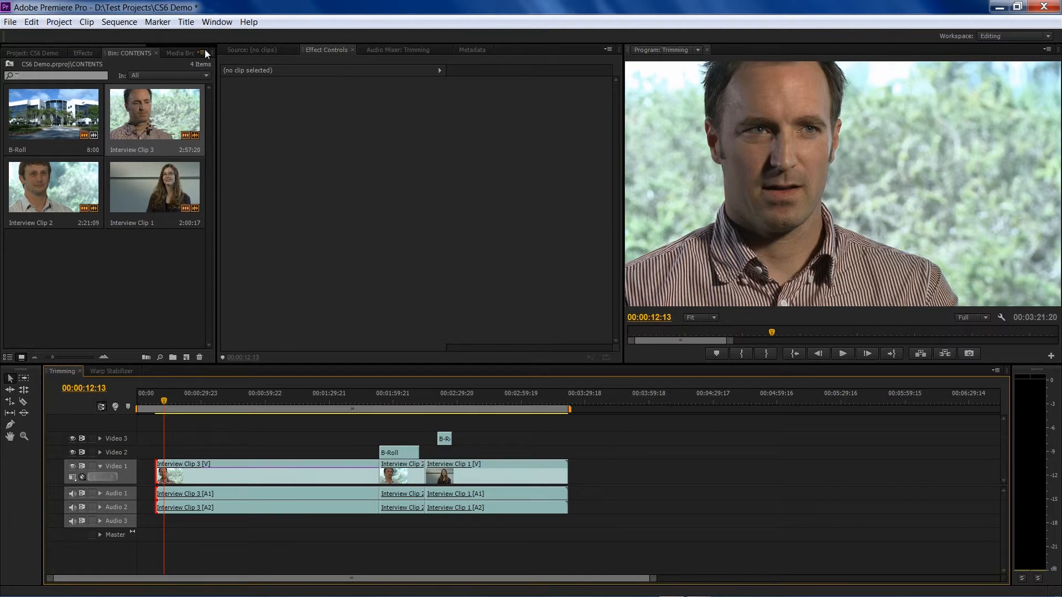
# Bring up the project's logo files, switch to the Warp Stabilizer sequence, and play the logo overlay section from 00:00:02:10
pyautogui.click(29, 51)
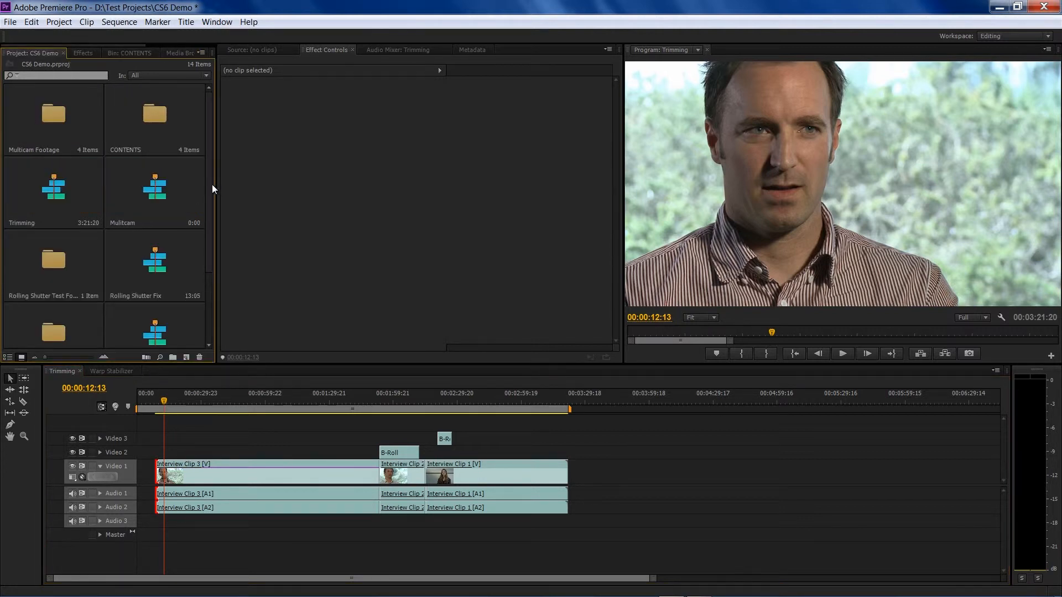
pyautogui.scroll(-1, 210, 188)
pyautogui.scroll(-2, 211, 190)
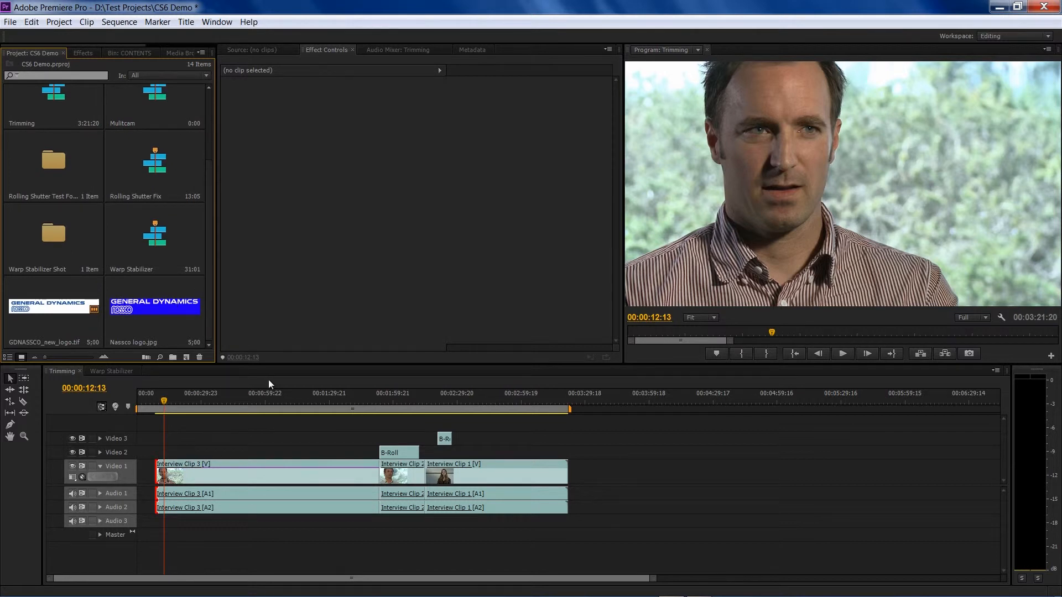
pyautogui.click(98, 369)
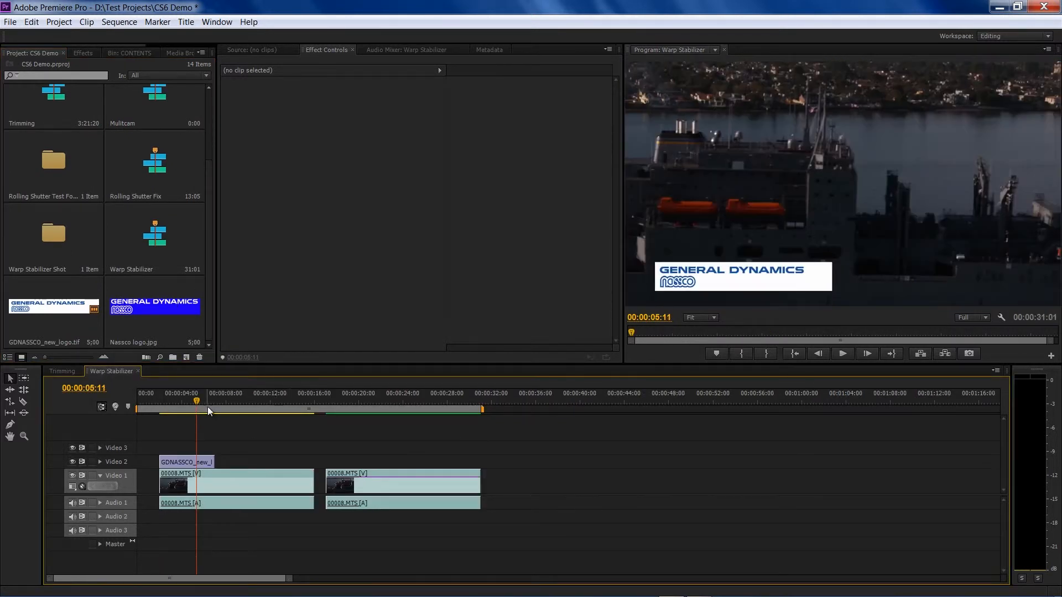
pyautogui.moveTo(174, 405); pyautogui.dragTo(164, 403)
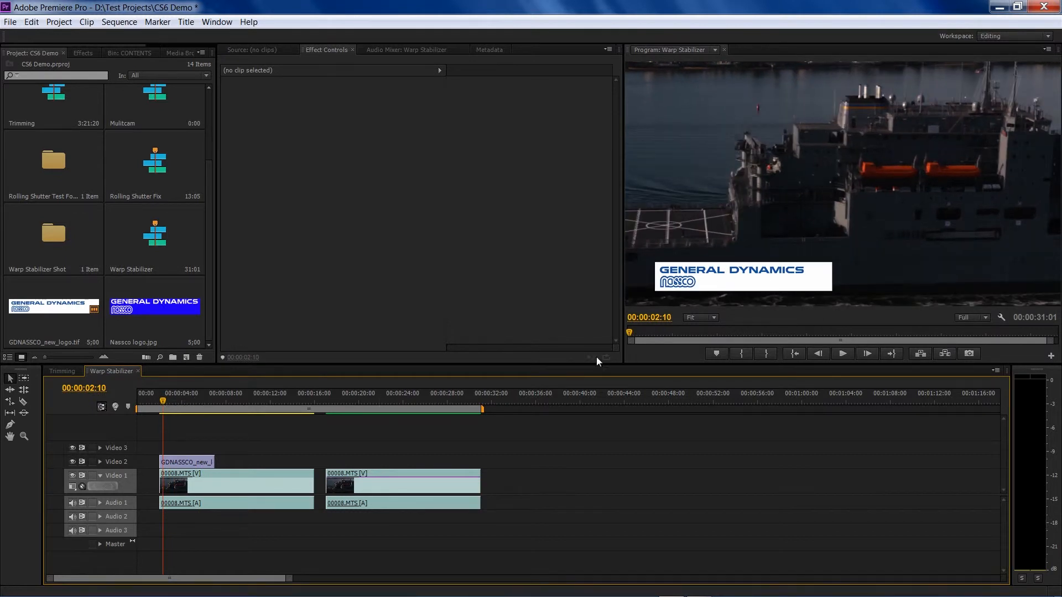
pyautogui.press('space')
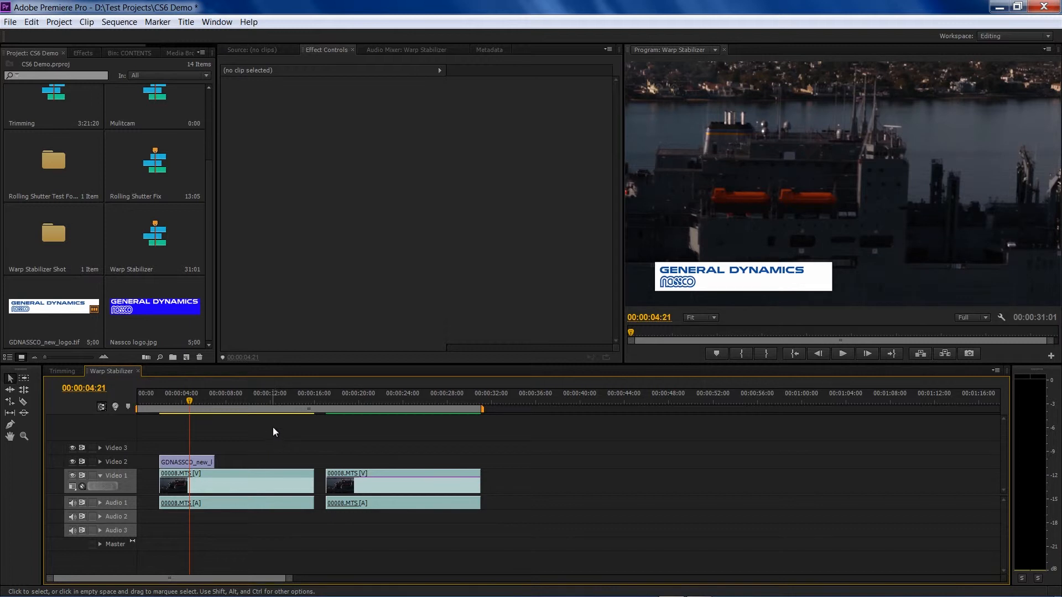
# Try replacing the GDNASSCO_new_logo.tif clip on Video 2 with Nassco logo.jpg using Replace With Clip From Bin, and undo the replacement
pyautogui.click(161, 336)
pyautogui.rightClick(192, 462)
pyautogui.moveTo(285, 155)
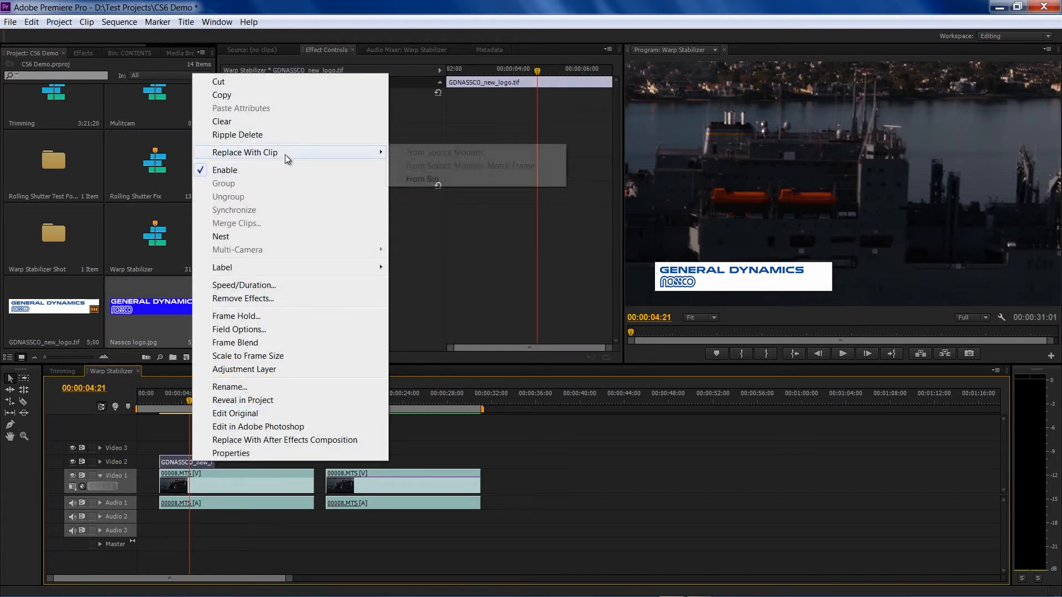
pyautogui.click(448, 178)
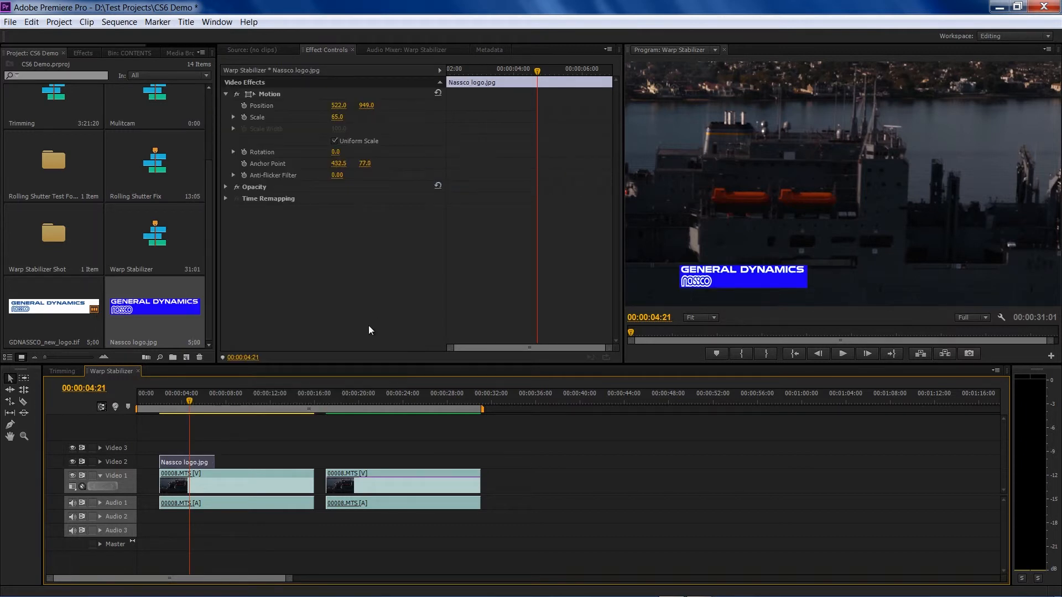
pyautogui.hotkey('ctrl', 'z')
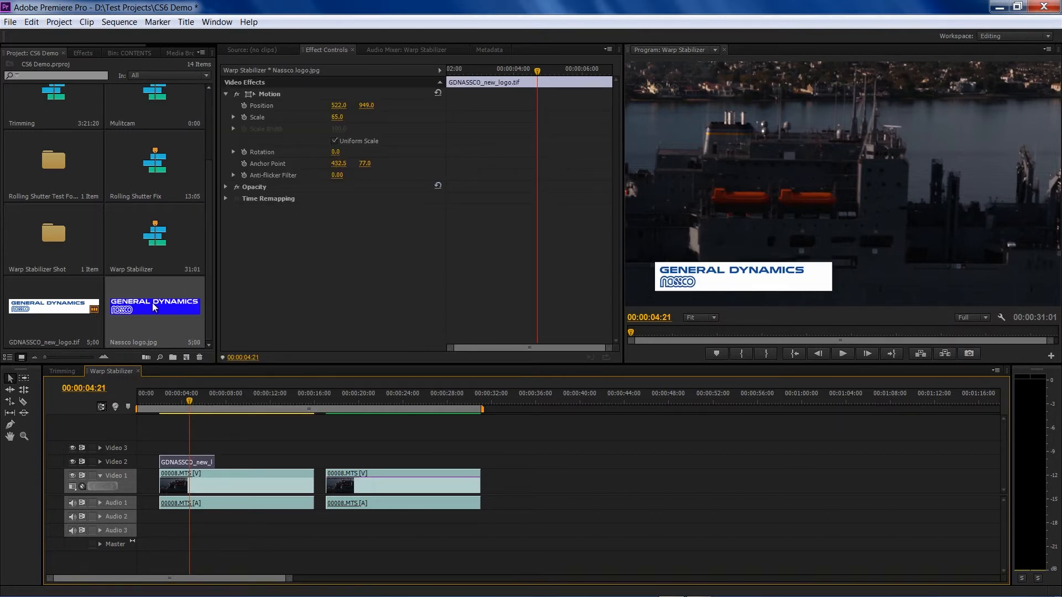
# Try swapping Nassco logo.jpg straight from the project onto the Video 2 logo clip, keeping its motion settings, and undo the swap
pyautogui.moveTo(153, 302); pyautogui.dragTo(181, 463)
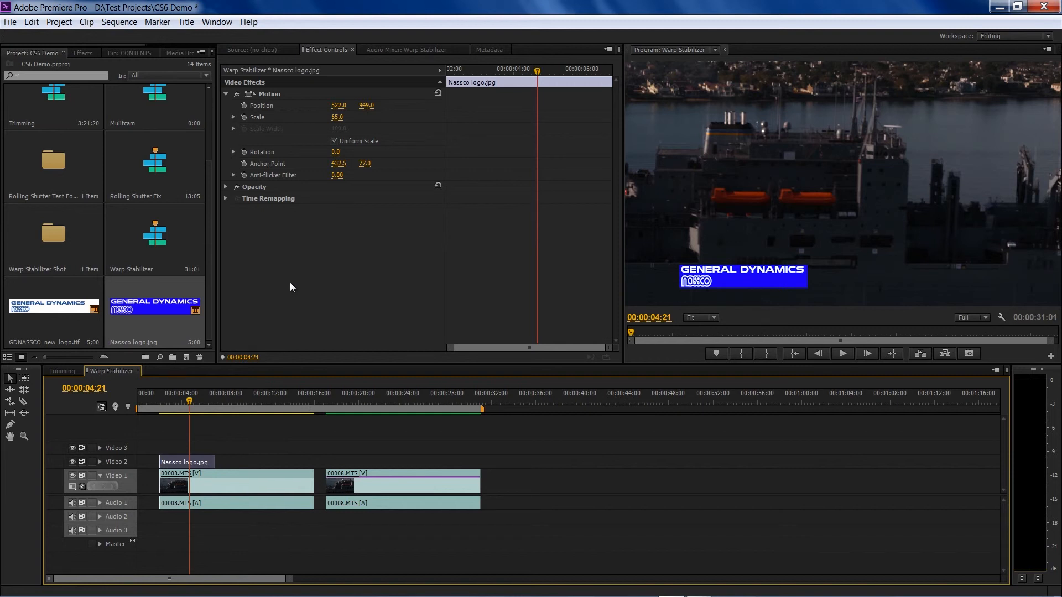
pyautogui.hotkey('ctrl', 'z')
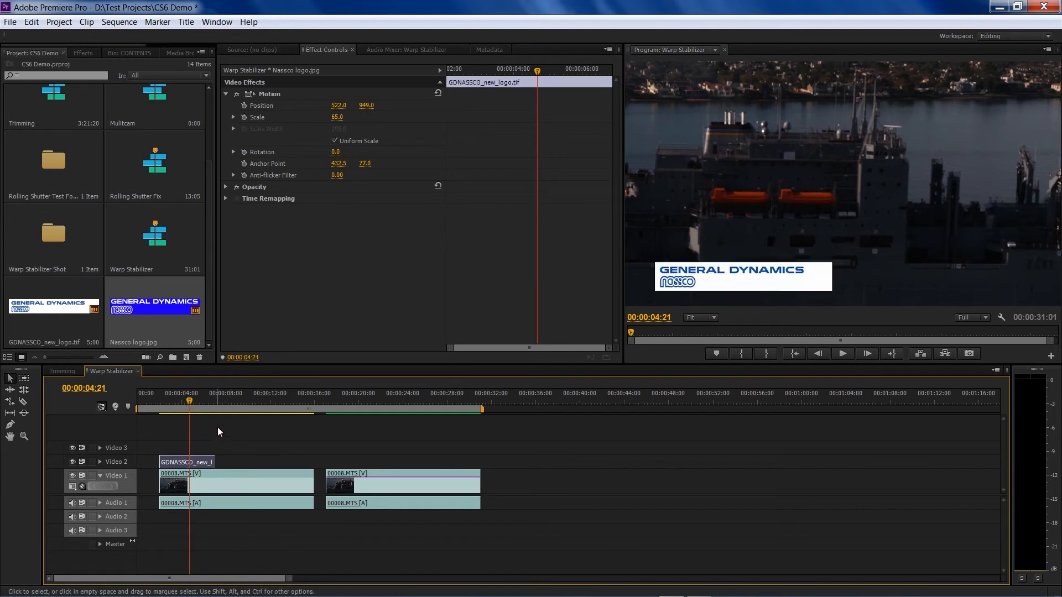